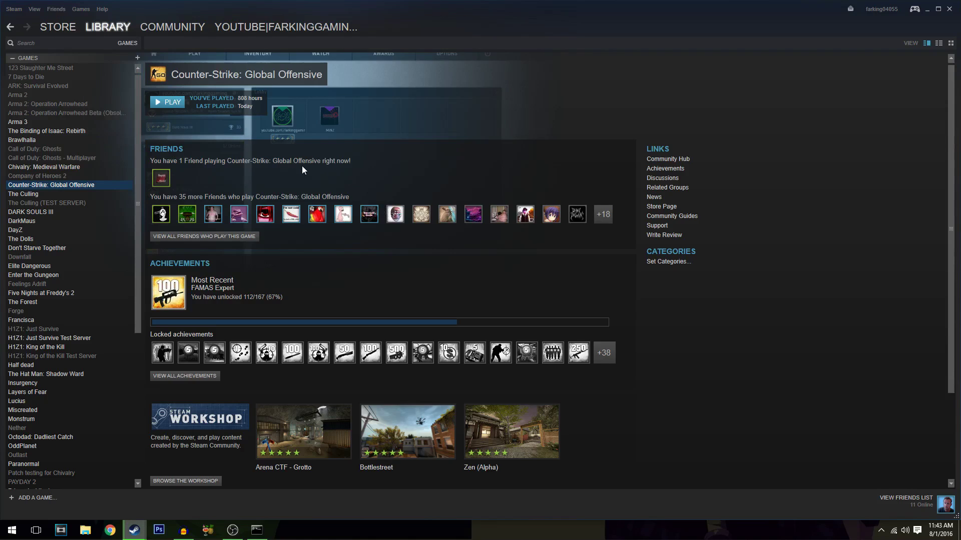
# Step: Toggle the option to enable the Steam Overlay while in-game in Steam's In-Game settings and save the change
pyautogui.click(20, 10)
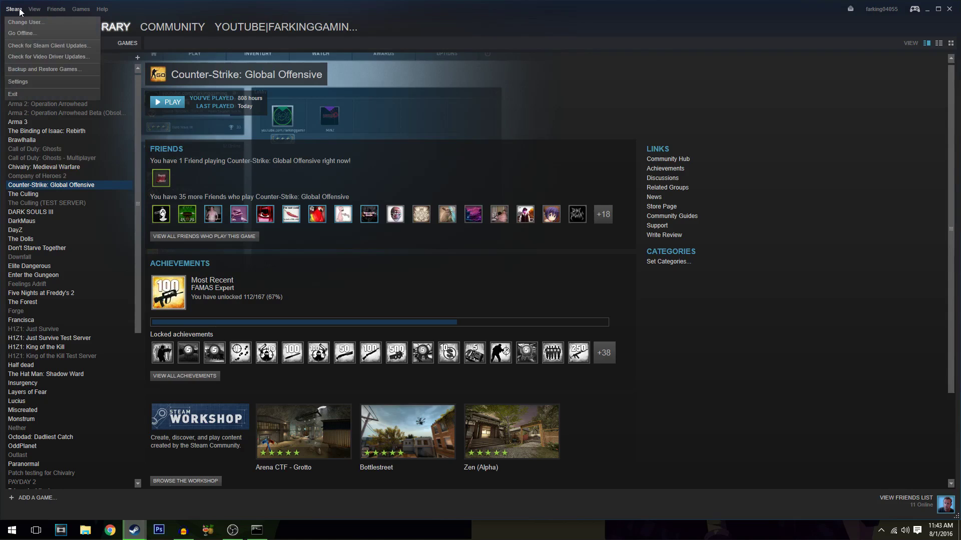
pyautogui.click(16, 82)
pyautogui.click(437, 203)
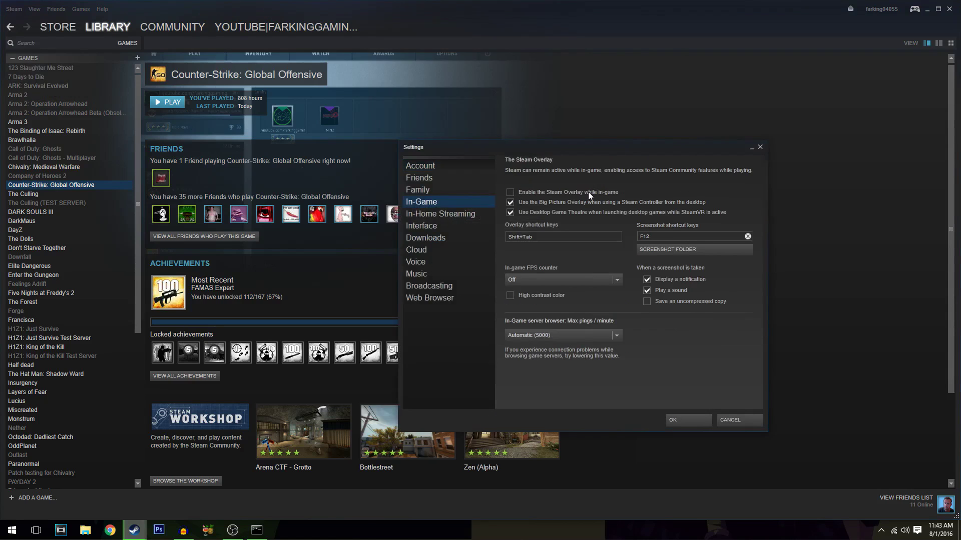
pyautogui.click(511, 193)
pyautogui.click(682, 422)
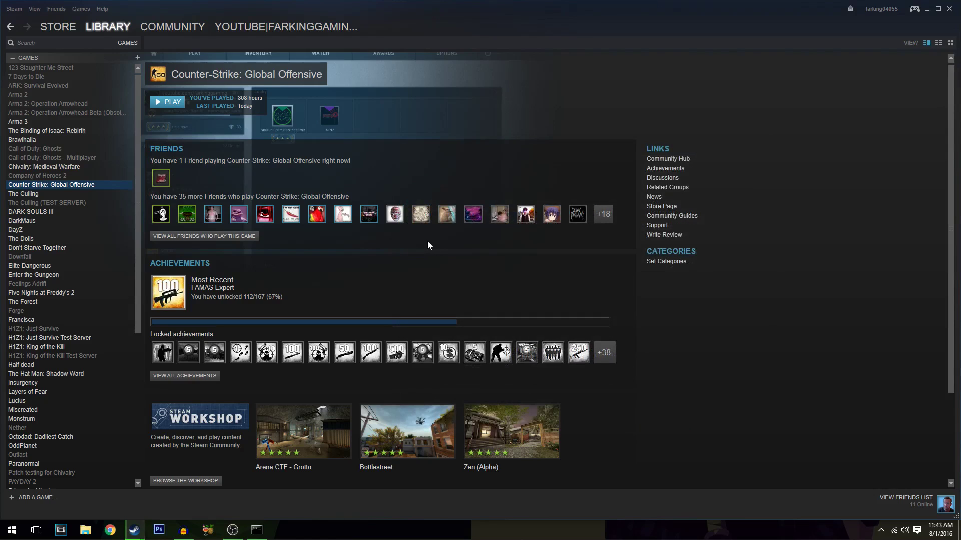
# Step: Confirm -high -cpucount=4 as the launch options in the properties of Counter-Strike: Global Offensive
pyautogui.rightClick(64, 187)
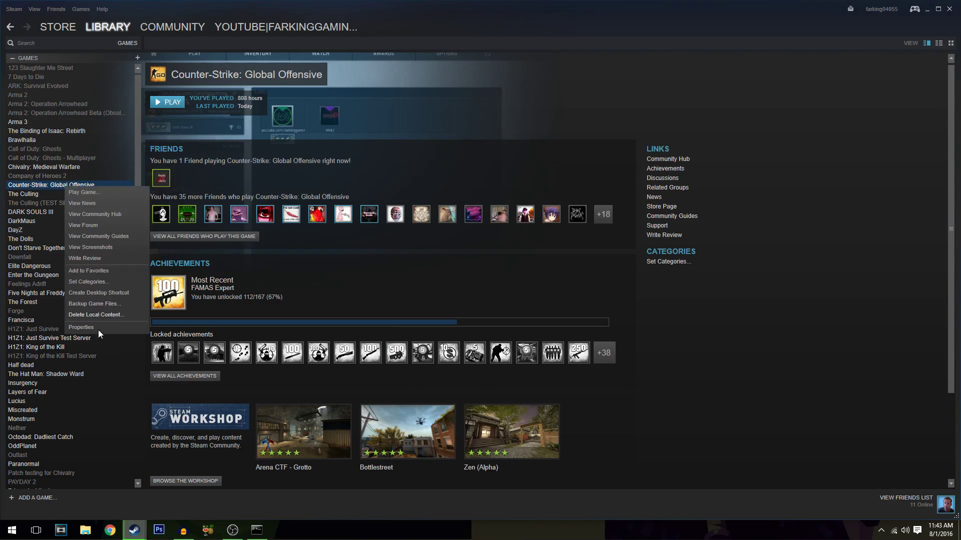
pyautogui.click(81, 327)
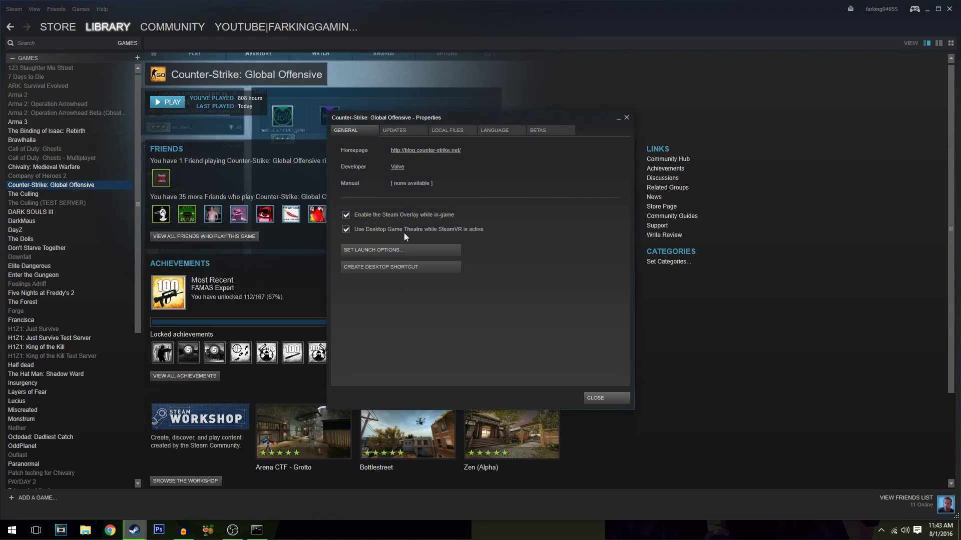
pyautogui.click(406, 250)
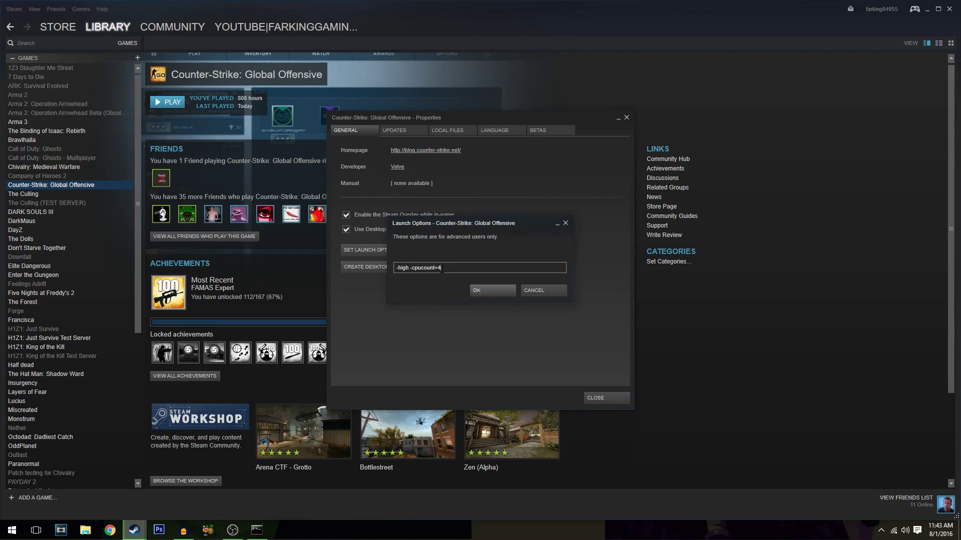
pyautogui.moveTo(442, 269); pyautogui.dragTo(411, 268)
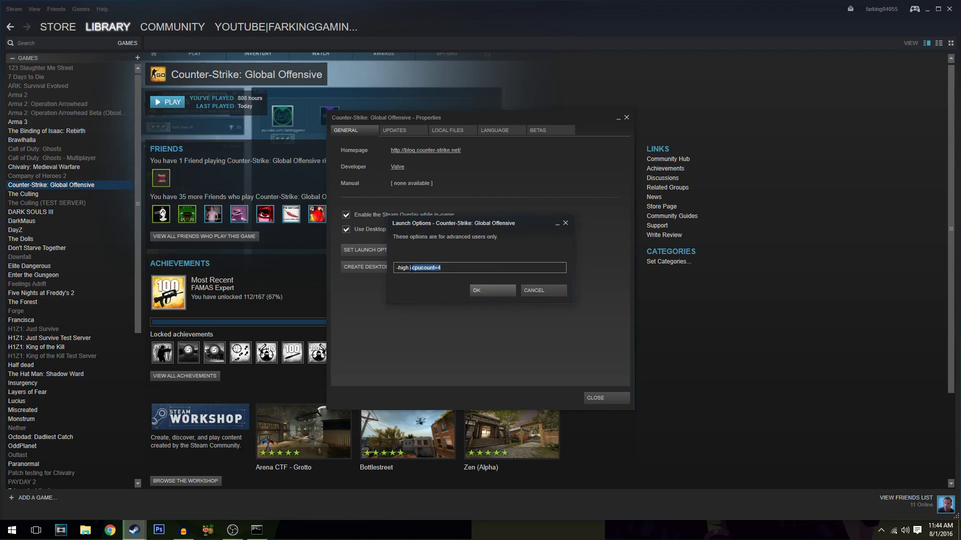
pyautogui.click(442, 267)
pyautogui.moveTo(439, 267)
pyautogui.mouseDown()
pyautogui.moveTo(421, 267)
pyautogui.moveTo(444, 266)
pyautogui.mouseUp()
pyautogui.click(503, 290)
# Step: Open Task Manager and examine the startup programs with their status and startup impact
pyautogui.press('Escape')
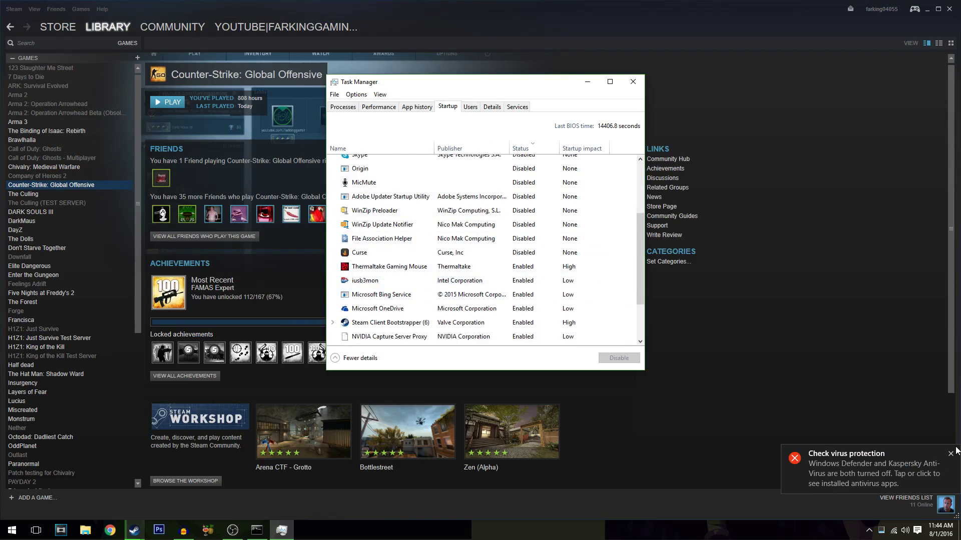
pyautogui.click(637, 192)
pyautogui.moveTo(638, 192); pyautogui.dragTo(628, 272)
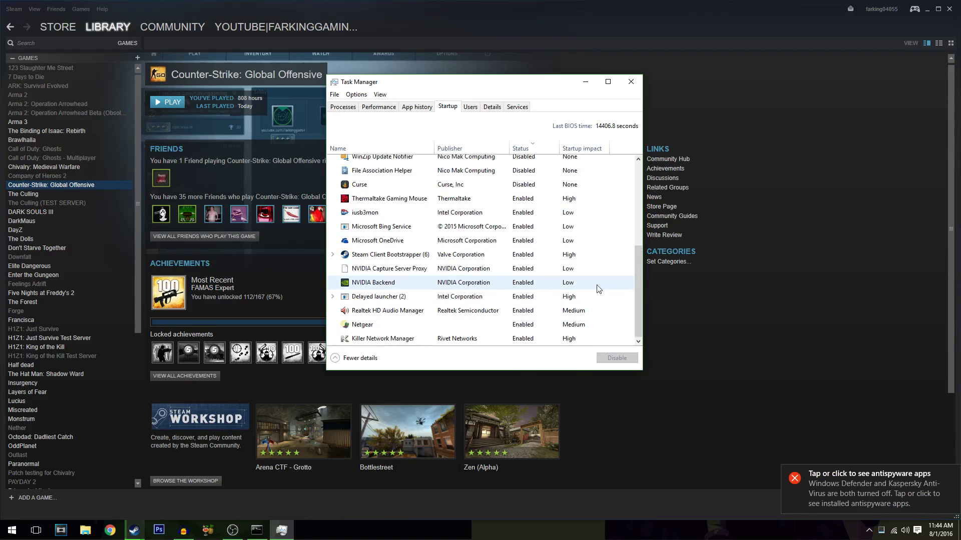
pyautogui.scroll(2, 582, 330)
pyautogui.scroll(-2, 596, 298)
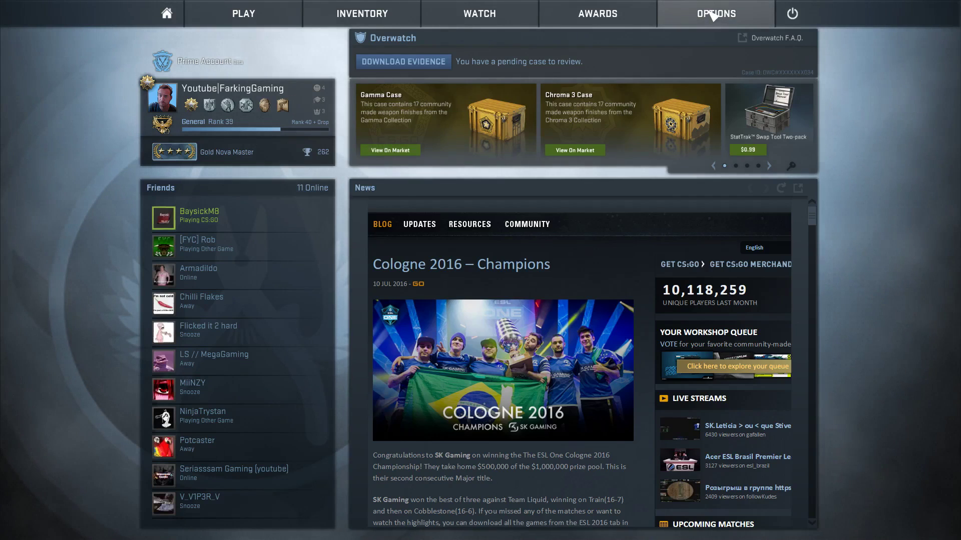
# Step: Open Counter-Strike's video settings and examine the choices for Resolution and Wait for Vertical Sync without changing them
pyautogui.click(713, 16)
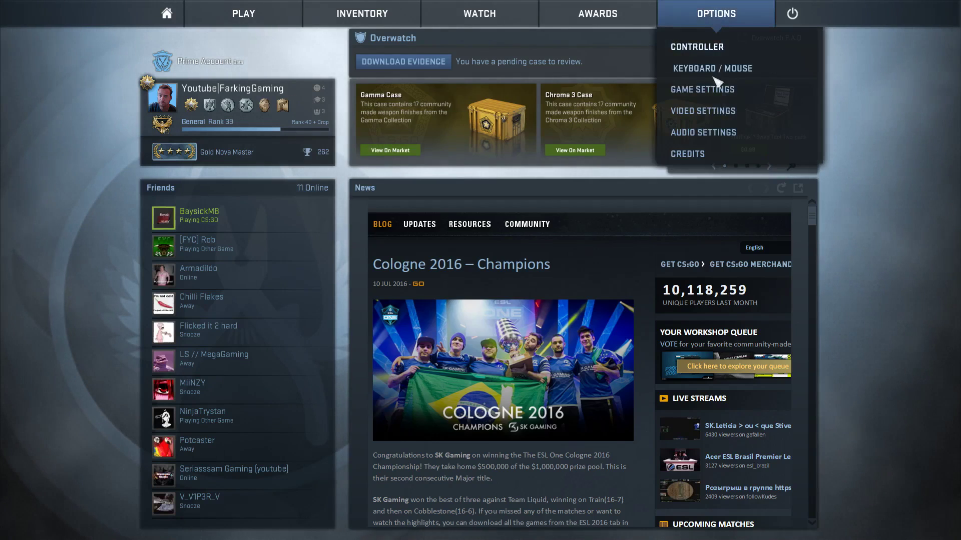
pyautogui.click(703, 111)
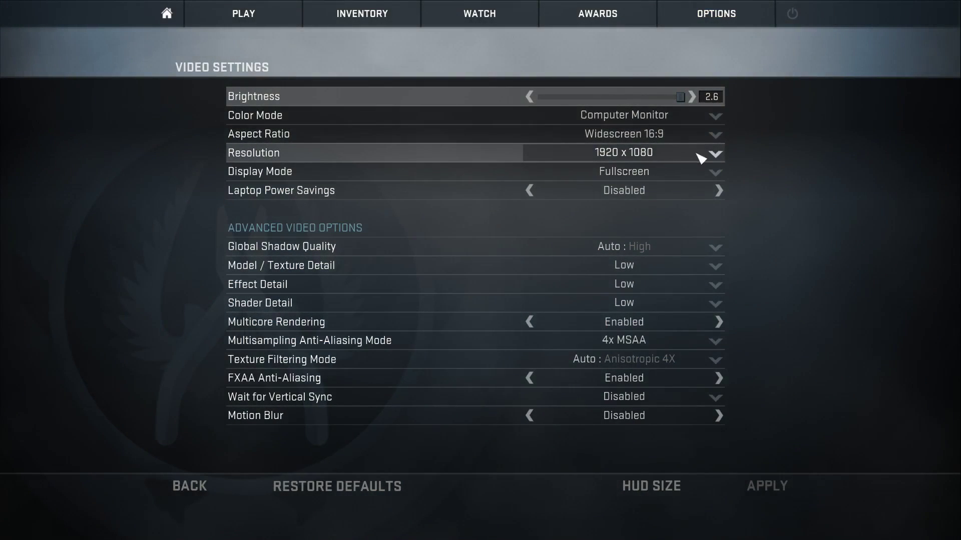
pyautogui.click(717, 154)
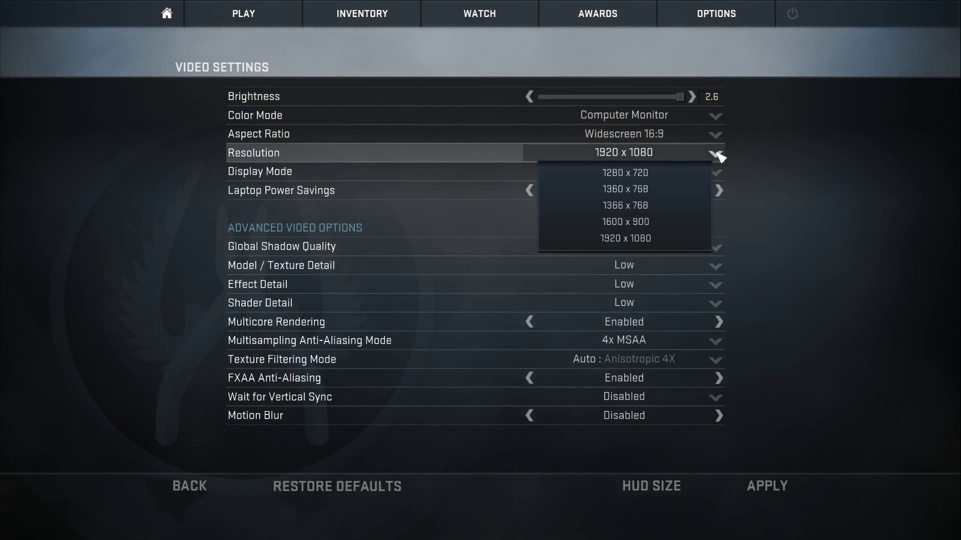
pyautogui.click(718, 155)
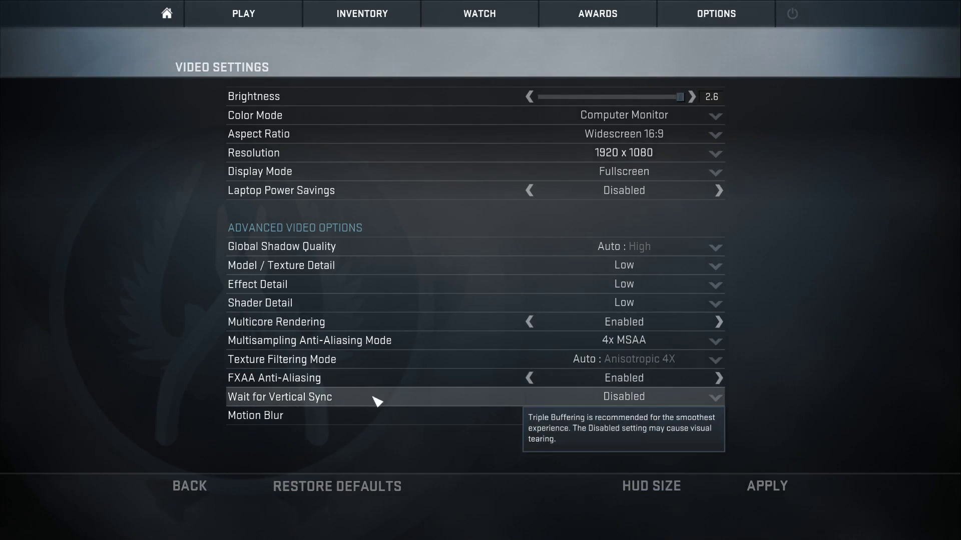
pyautogui.click(665, 400)
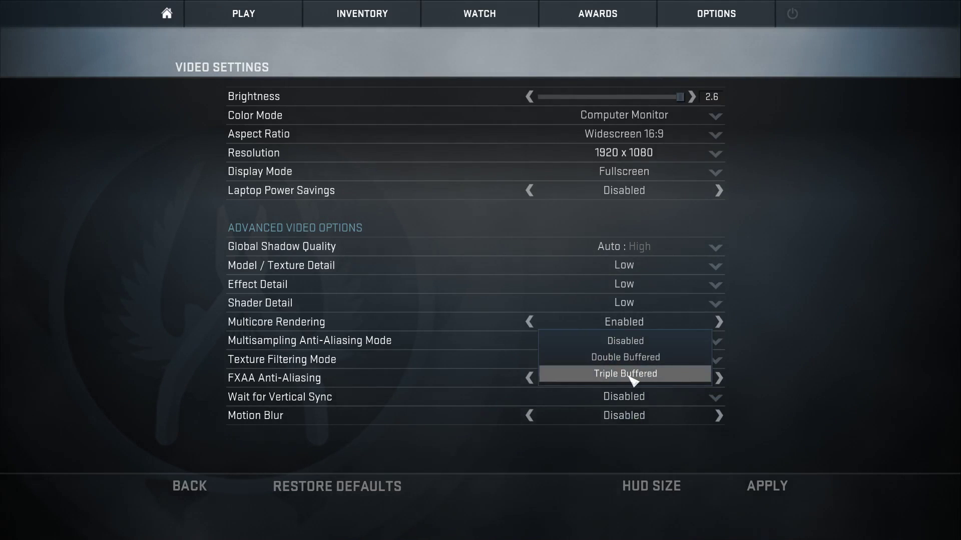
pyautogui.click(701, 346)
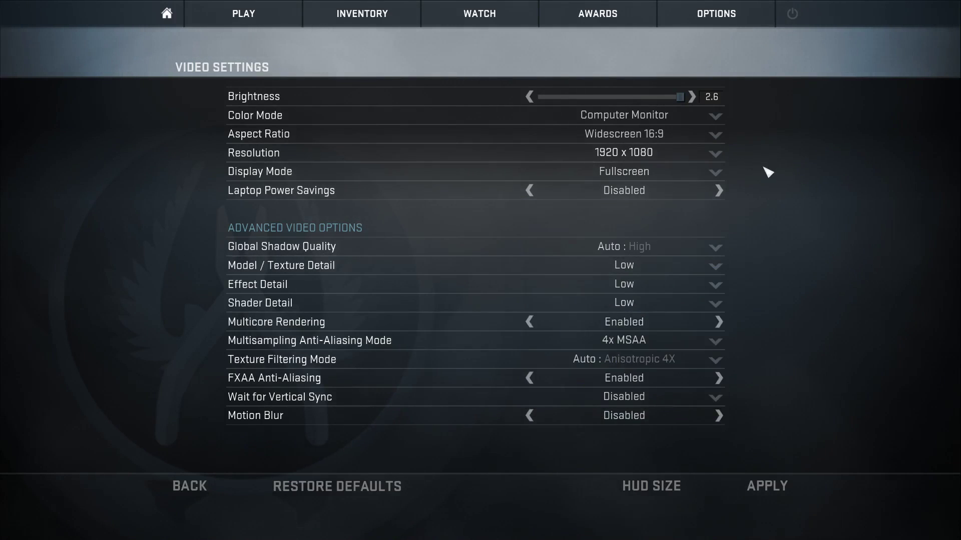
# Step: Query cl_forcepreload in the developer console, then close the console and leave the video settings
pyautogui.press('`')
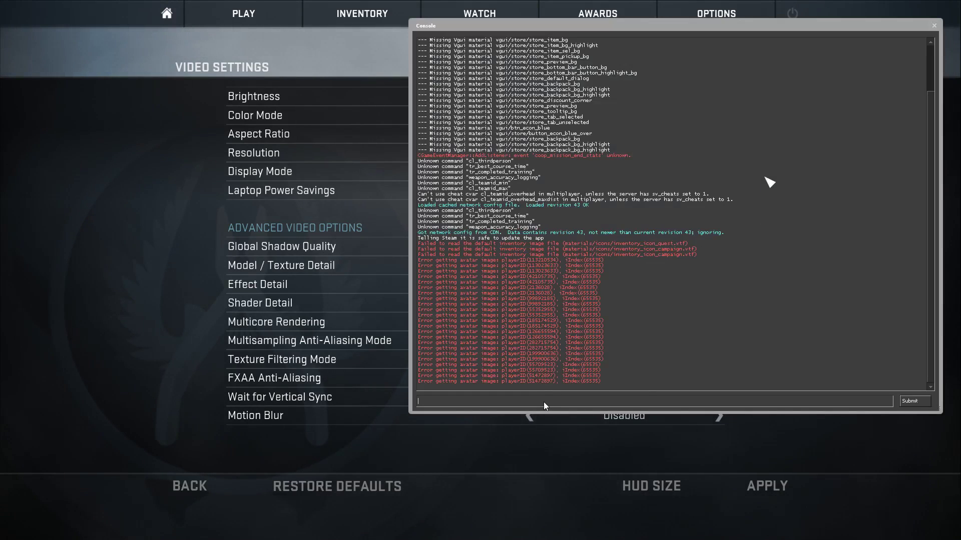
pyautogui.write('cl')
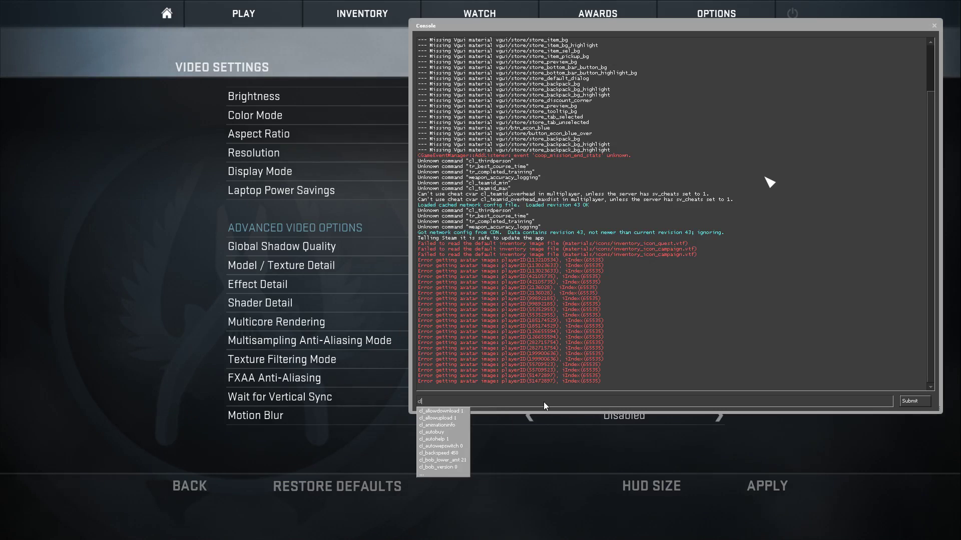
pyautogui.write('_for')
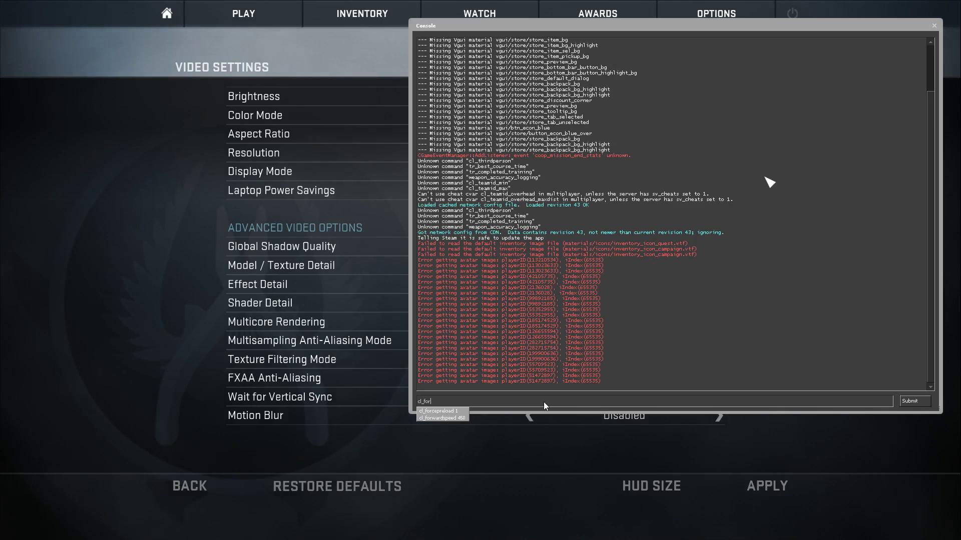
pyautogui.press('Tab')
pyautogui.press('Return')
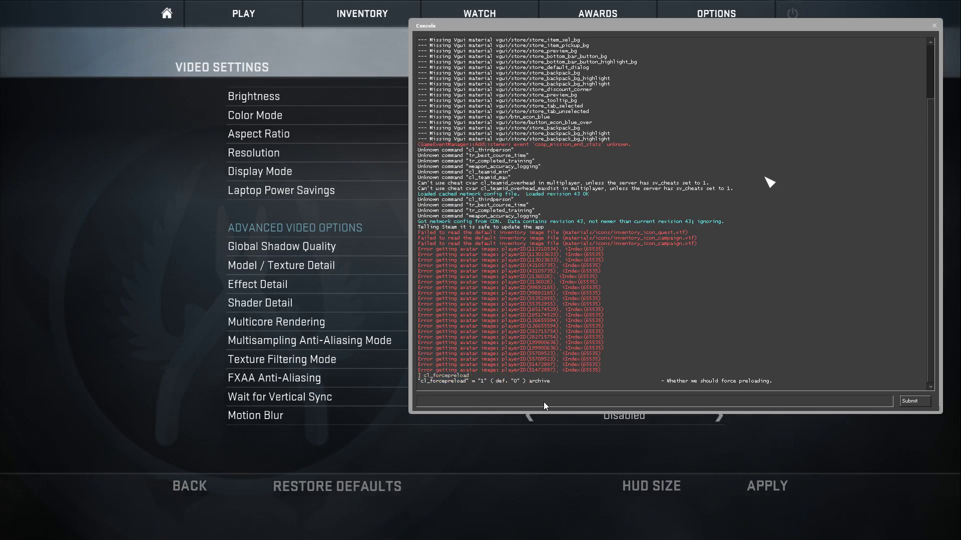
pyautogui.press('`')
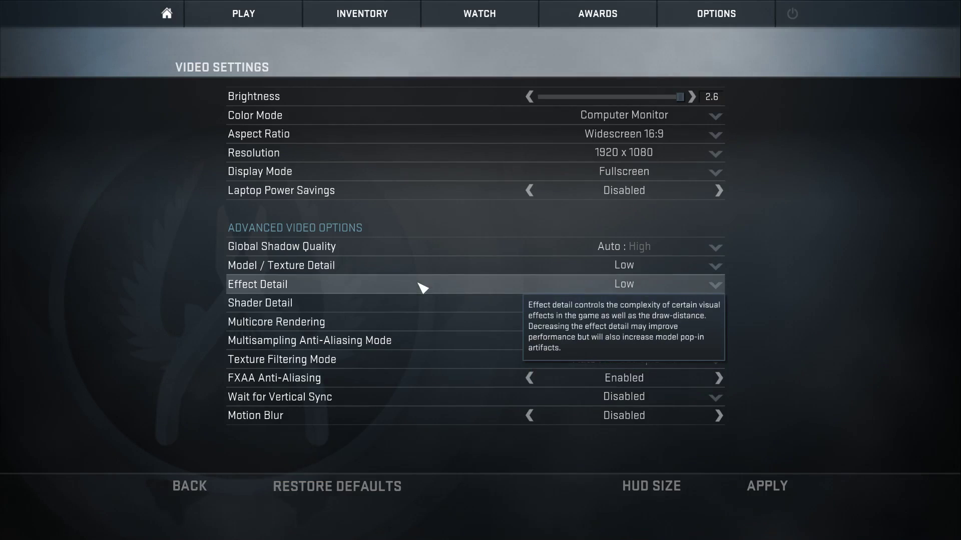
pyautogui.press('Escape')
pyautogui.click(534, 333)
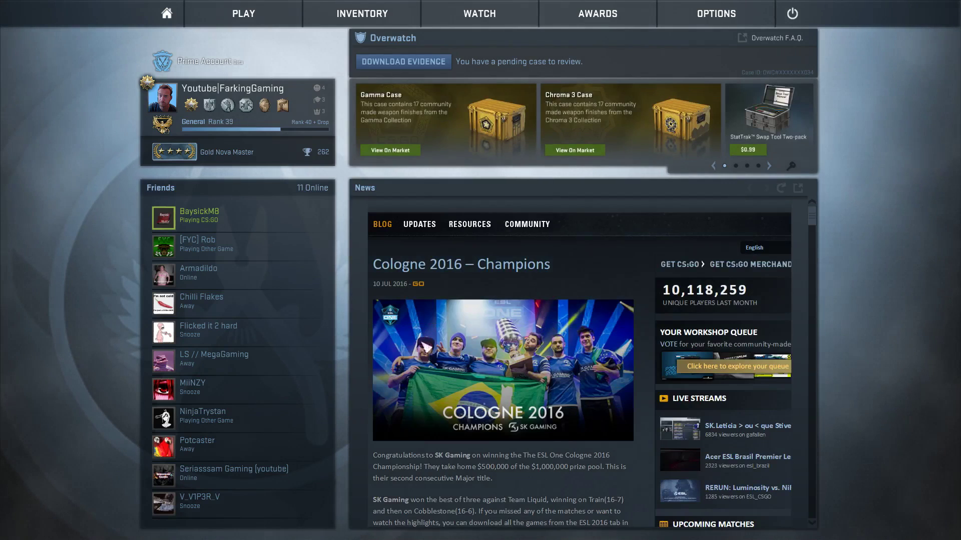
# Step: Start an offline Deathmatch with bots on Dust II and join a team with auto select
pyautogui.moveTo(275, 12)
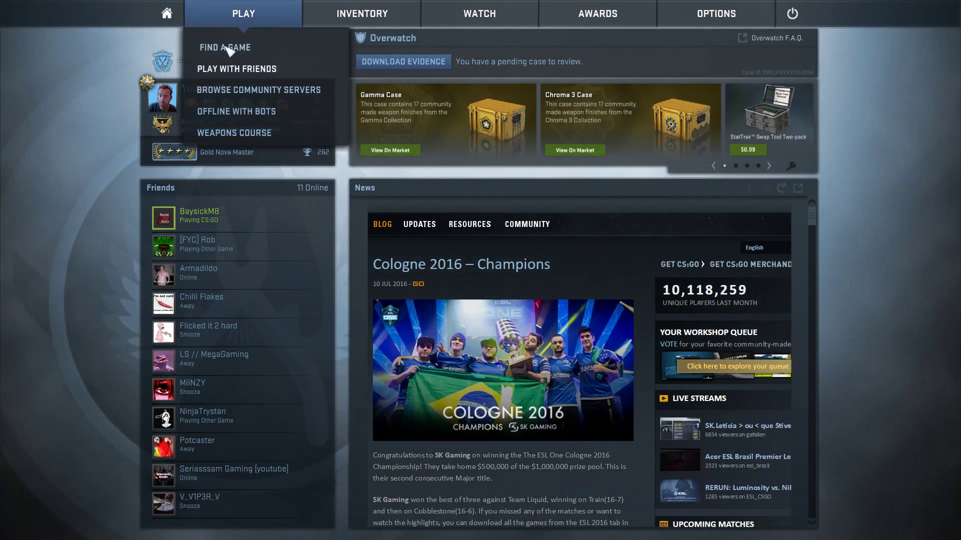
pyautogui.click(226, 48)
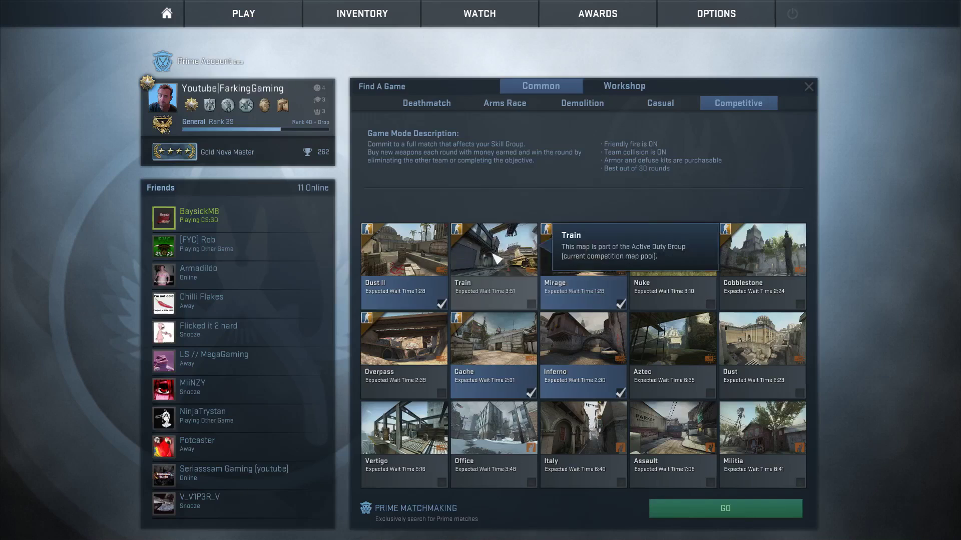
pyautogui.click(426, 103)
pyautogui.moveTo(244, 13)
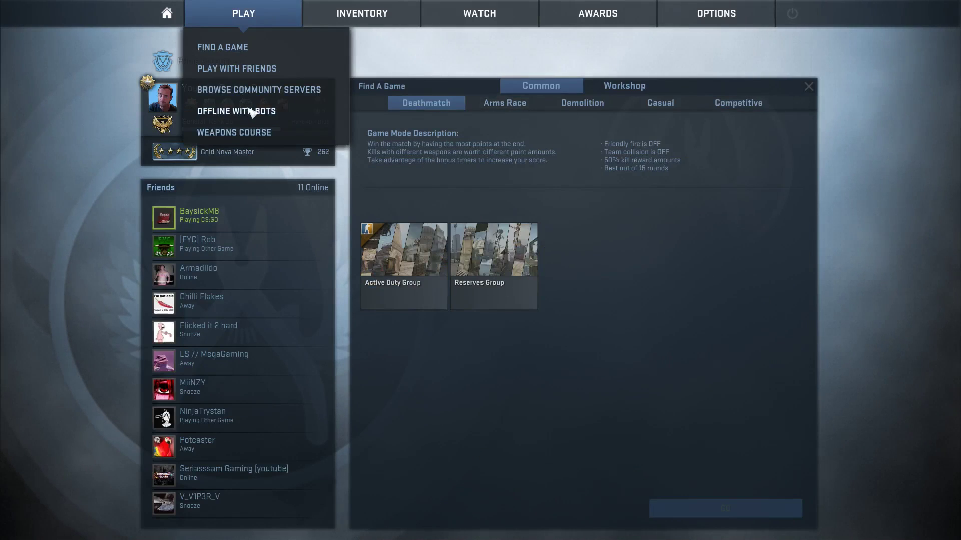
pyautogui.click(252, 112)
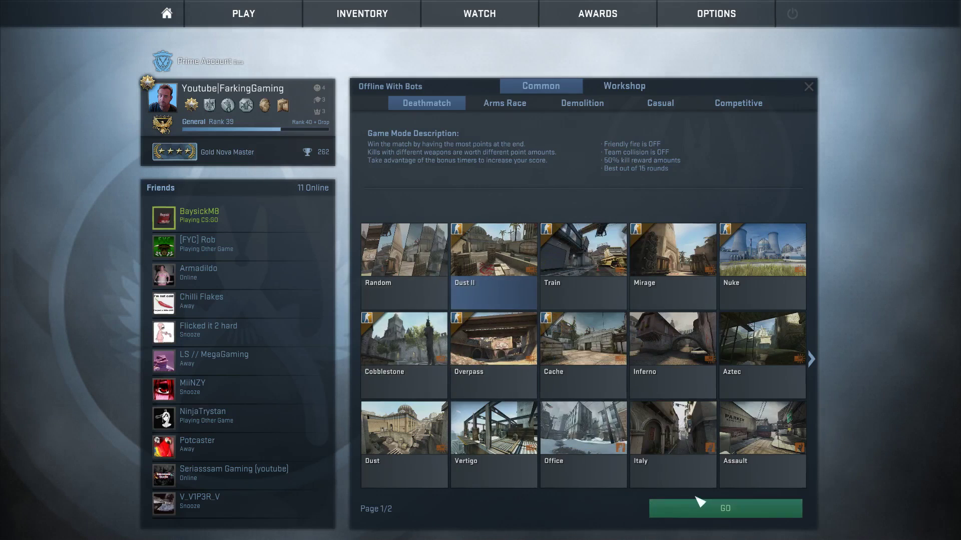
pyautogui.click(700, 505)
pyautogui.click(606, 380)
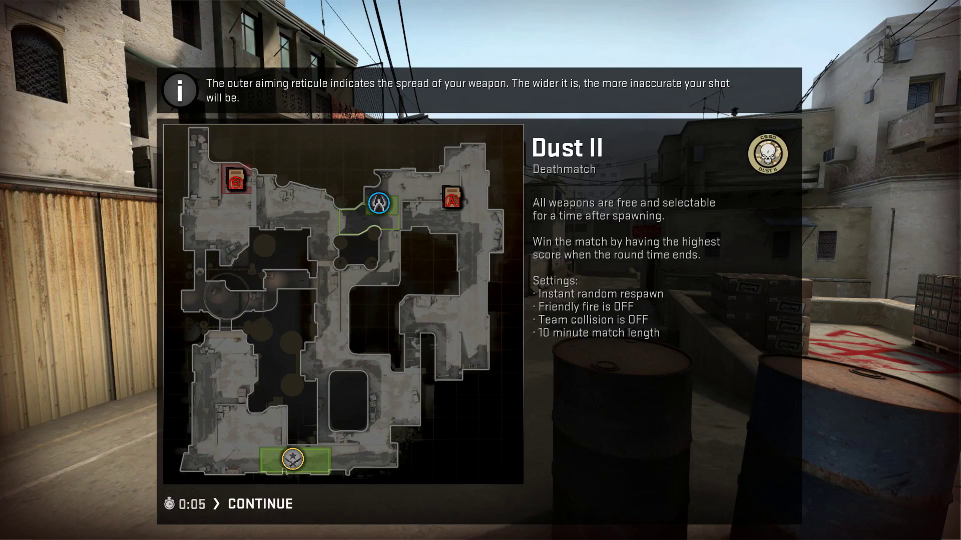
pyautogui.click(279, 504)
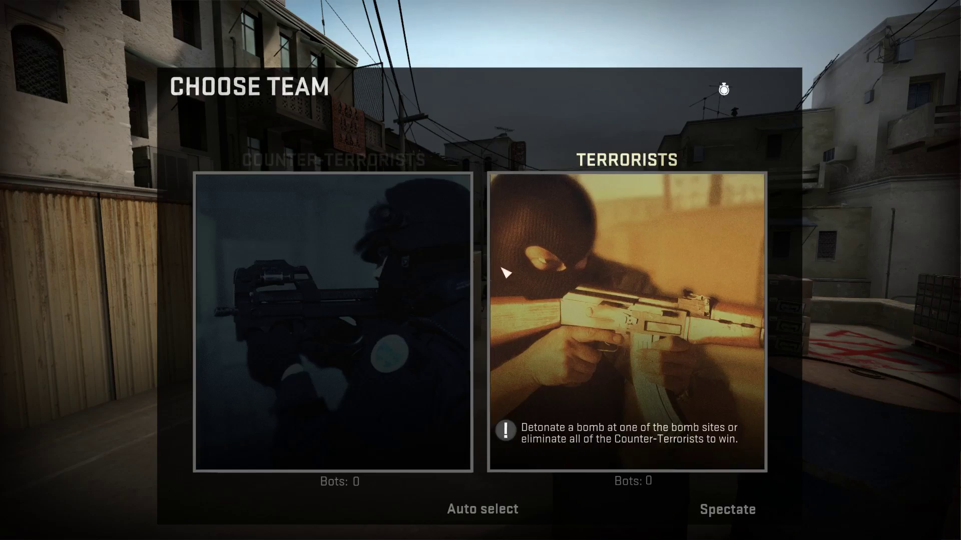
pyautogui.click(499, 515)
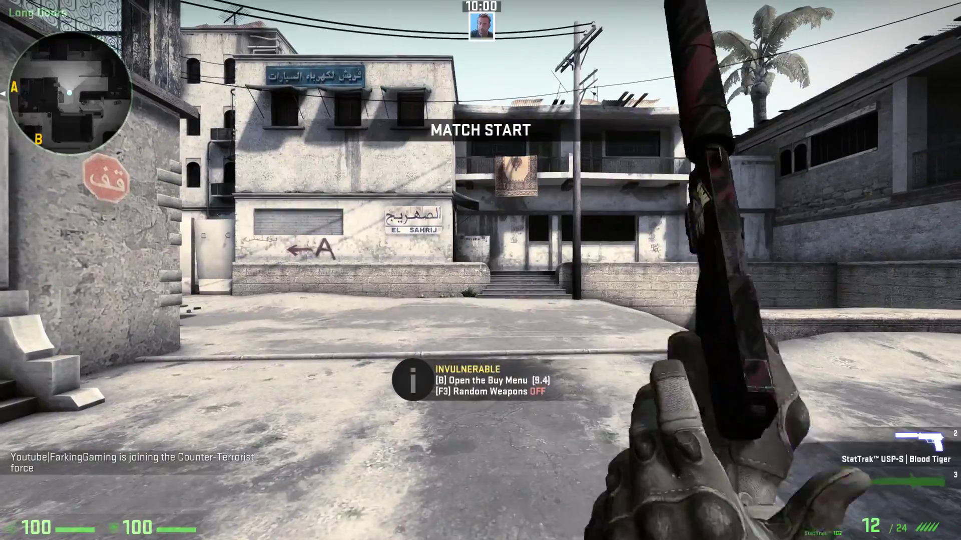
# Step: Walk forward into Long A and fire the pistol at the chicken on the road
pyautogui.press('w')
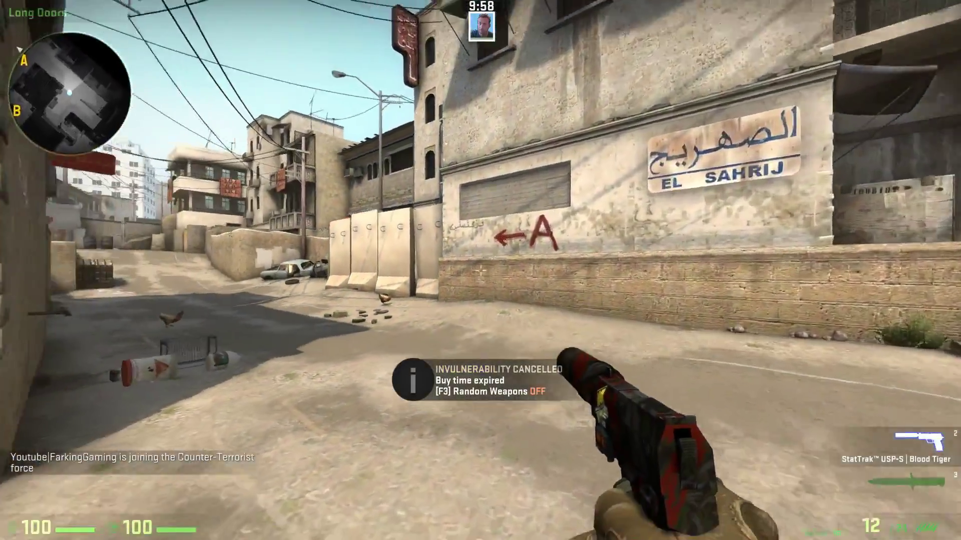
pyautogui.press('w')
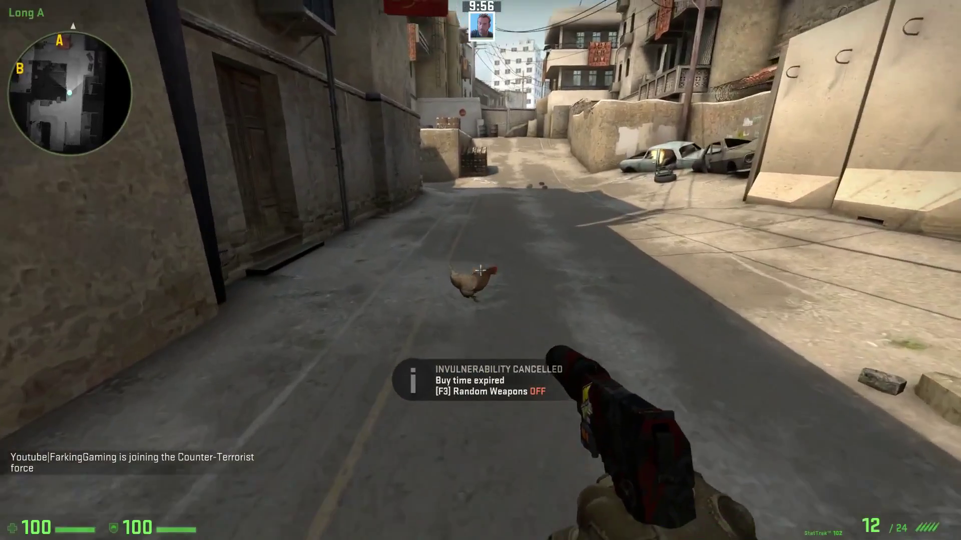
pyautogui.click(480, 270)
pyautogui.click(480, 270)
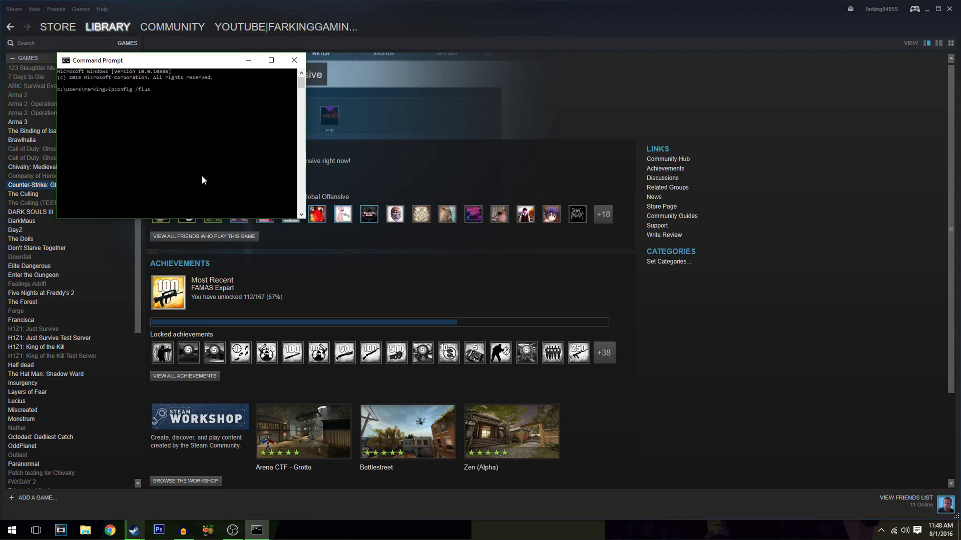
# Step: Flush the DNS resolver cache with ipconfig /flushdns in Command Prompt and close the window
pyautogui.press('Return')
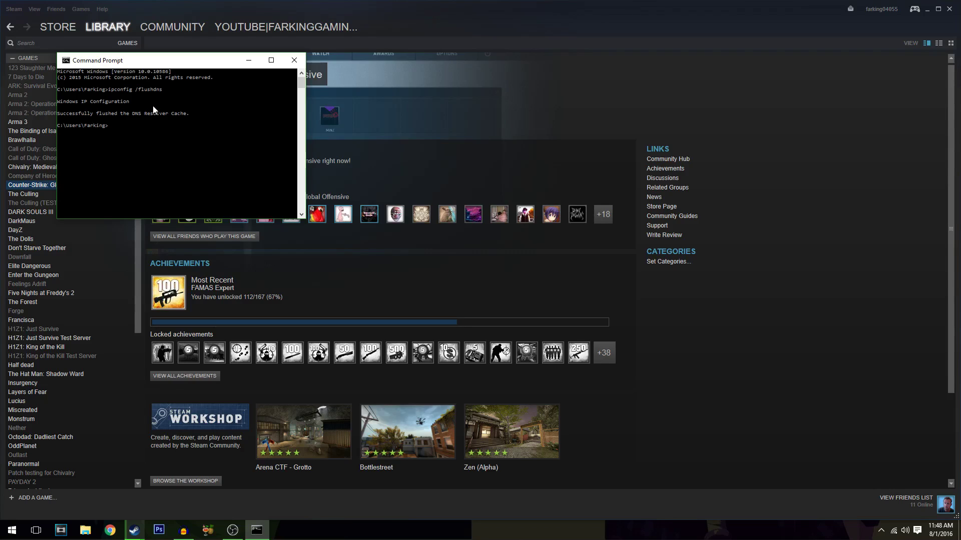
pyautogui.click(294, 60)
pyautogui.moveTo(535, 347)
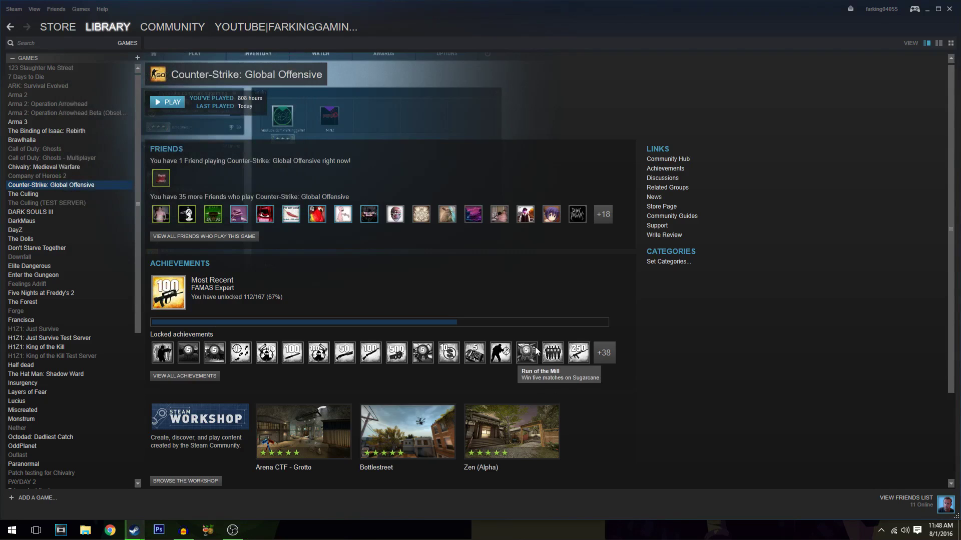